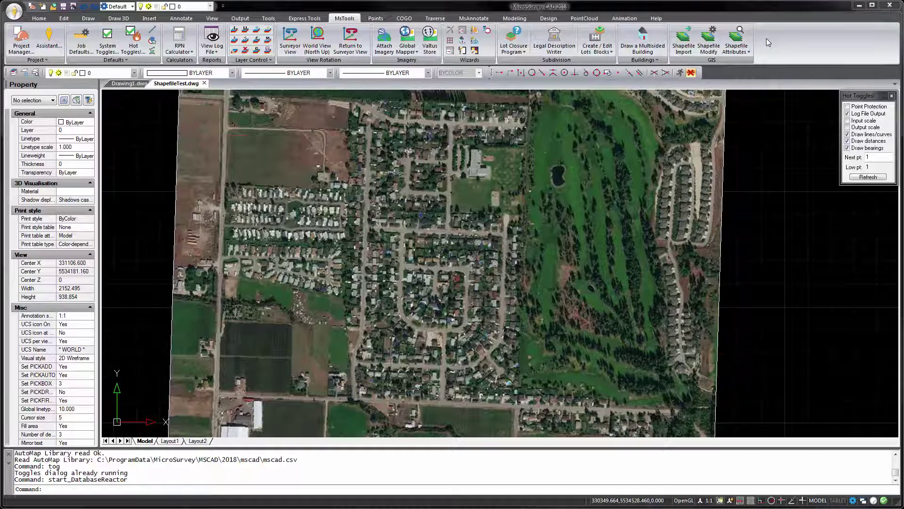
- Begin importing rdco_roads.shp, preview its road attribute table, and bring up its attribute filter
{"action": "left_click", "coordinate": [685, 40]}
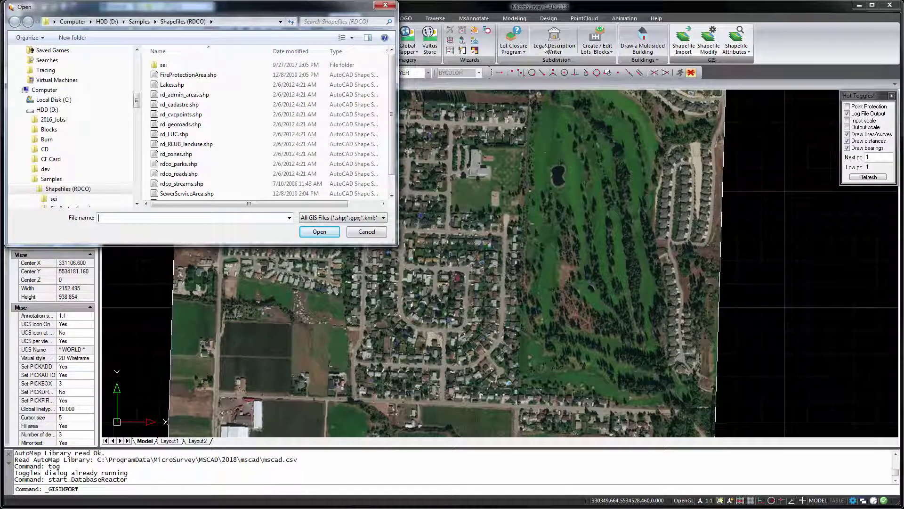
{"action": "double_click", "coordinate": [193, 172]}
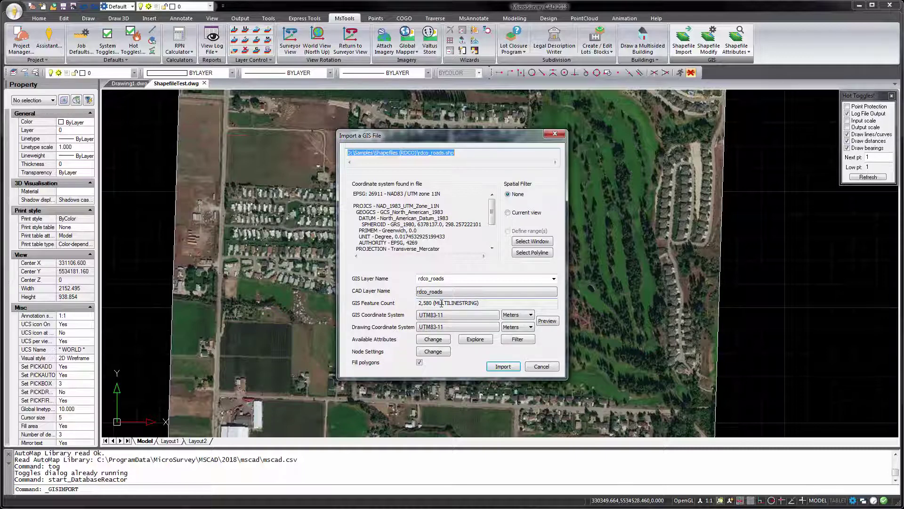
{"action": "left_click", "coordinate": [476, 340]}
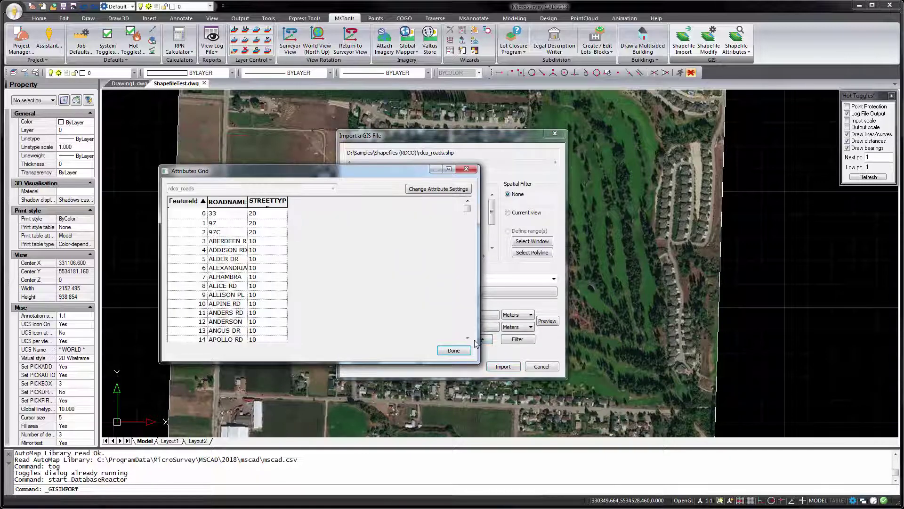
{"action": "left_click", "coordinate": [454, 351]}
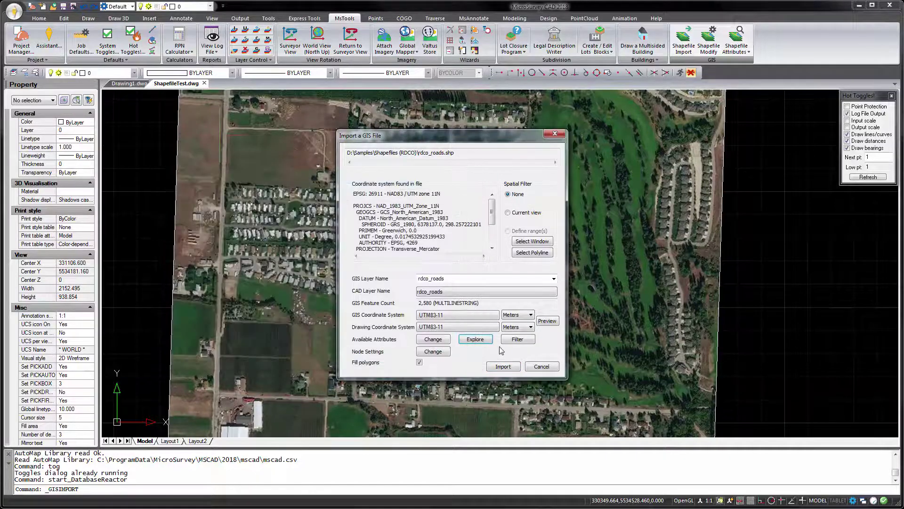
{"action": "left_click", "coordinate": [516, 341]}
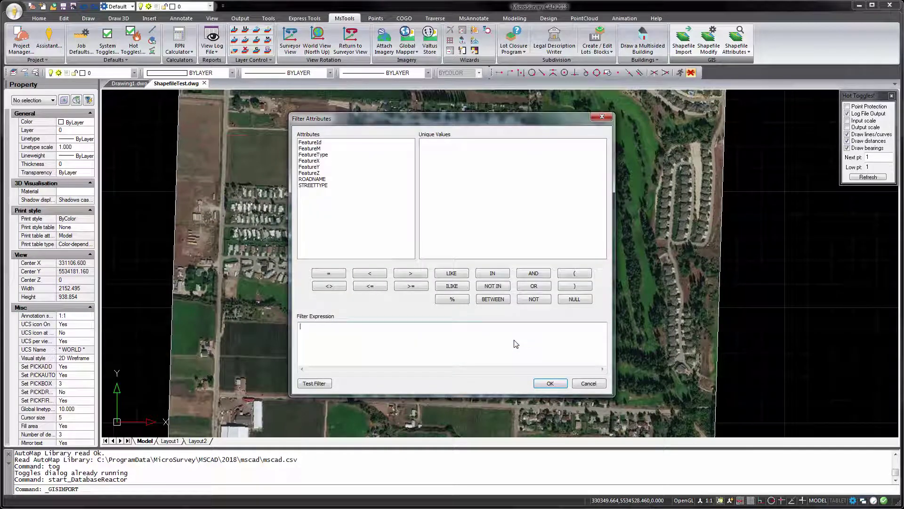
- Test the filter ROADNAME = '1ST ST' on the roads, then clear it and continue unfiltered
{"action": "double_click", "coordinate": [319, 183]}
{"action": "left_click", "coordinate": [332, 274]}
{"action": "double_click", "coordinate": [437, 180]}
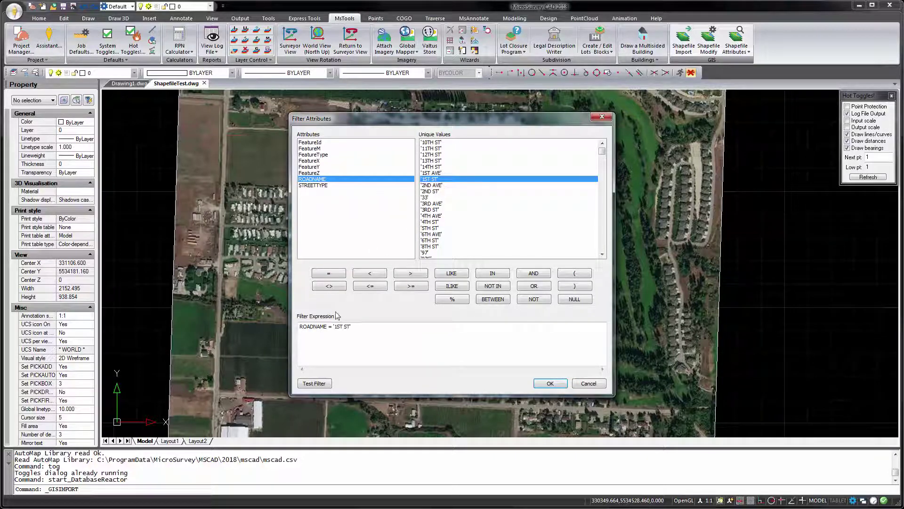
{"action": "left_click", "coordinate": [314, 383]}
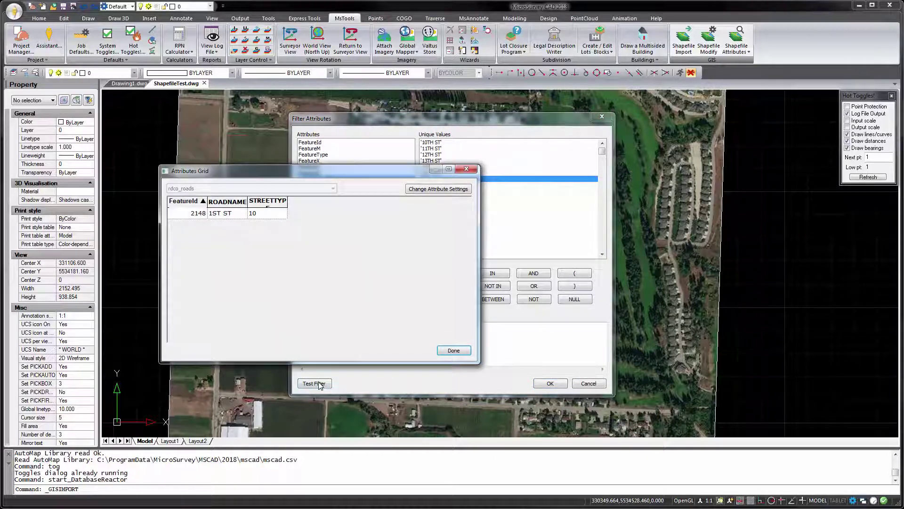
{"action": "left_click", "coordinate": [454, 351]}
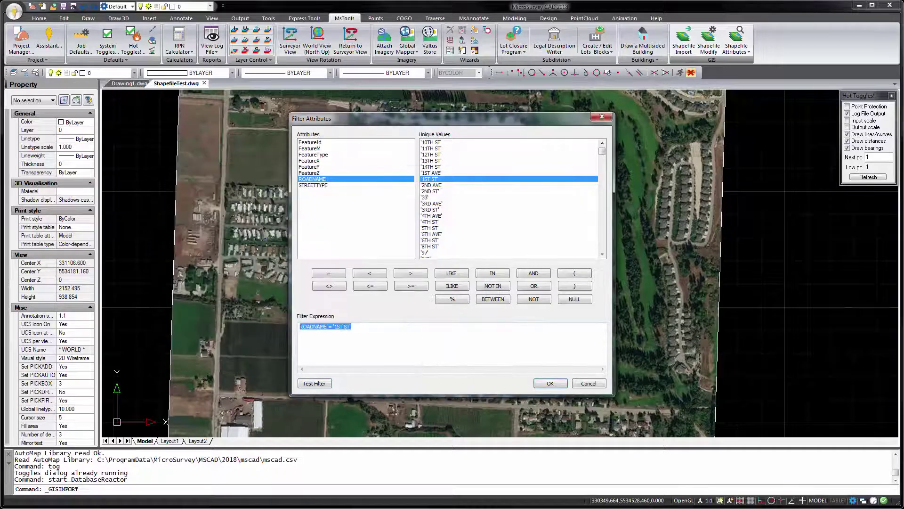
{"action": "key", "text": "Delete"}
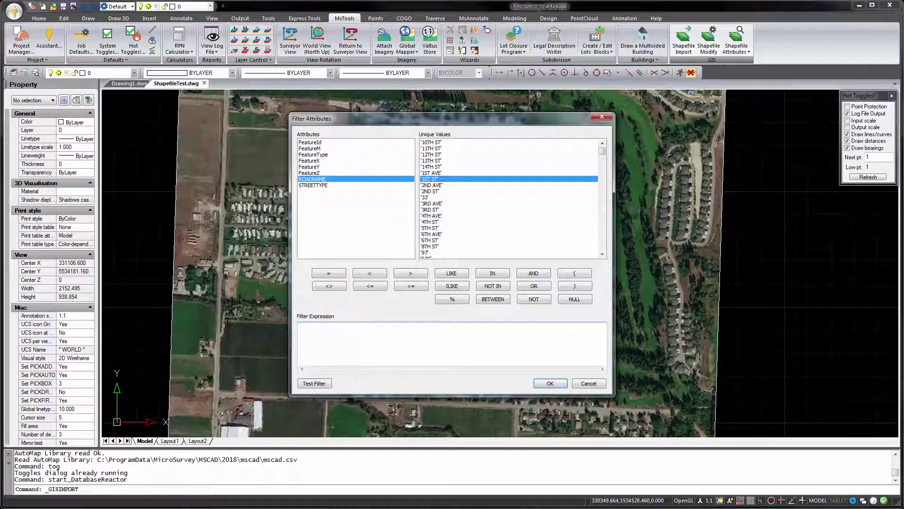
{"action": "left_click", "coordinate": [550, 384]}
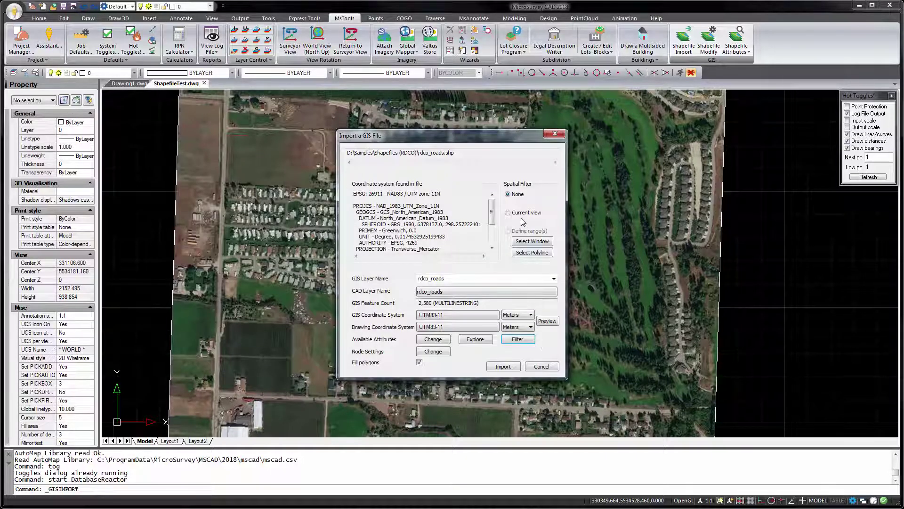
- Import the rdco_roads linework clipped to a window around the central neighbourhood
{"action": "left_click", "coordinate": [532, 242]}
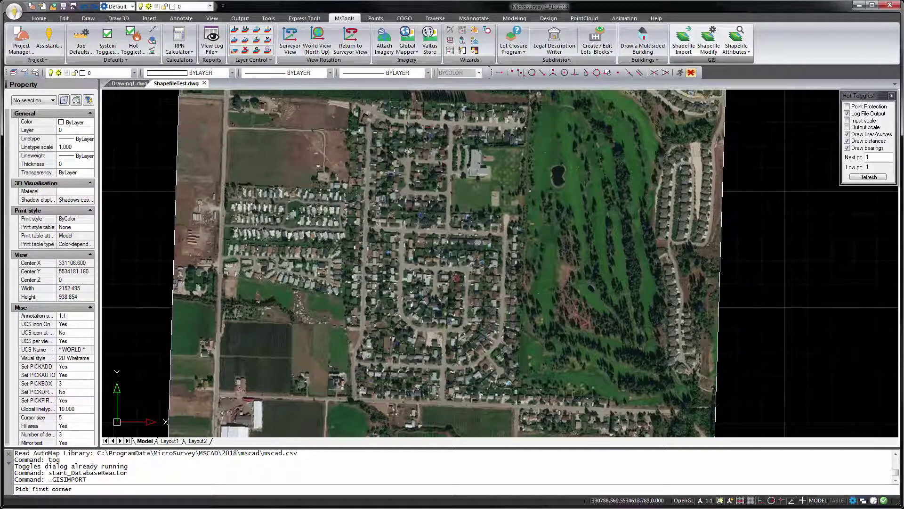
{"action": "left_click", "coordinate": [349, 95]}
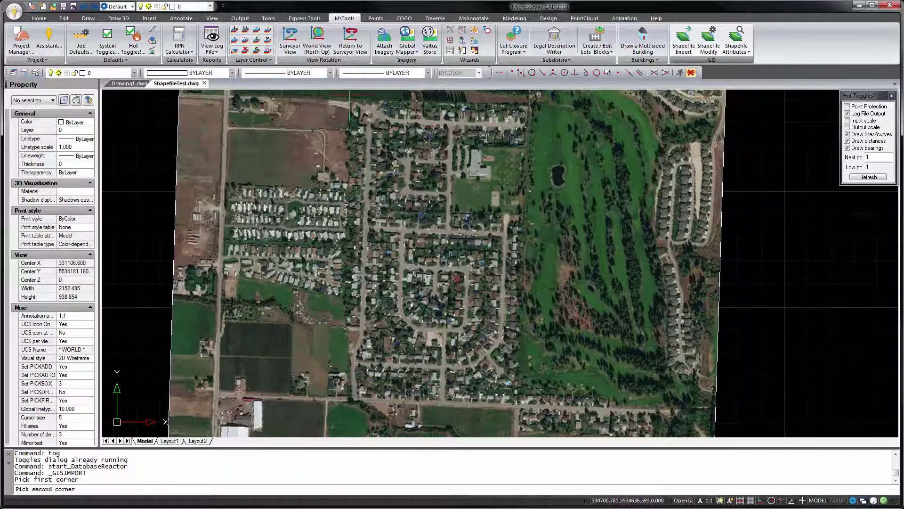
{"action": "left_click", "coordinate": [533, 416]}
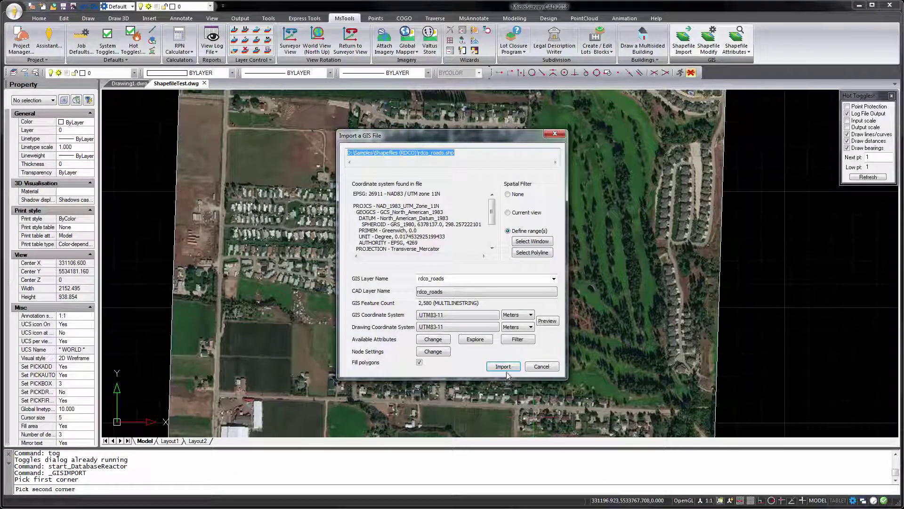
{"action": "left_click", "coordinate": [502, 366]}
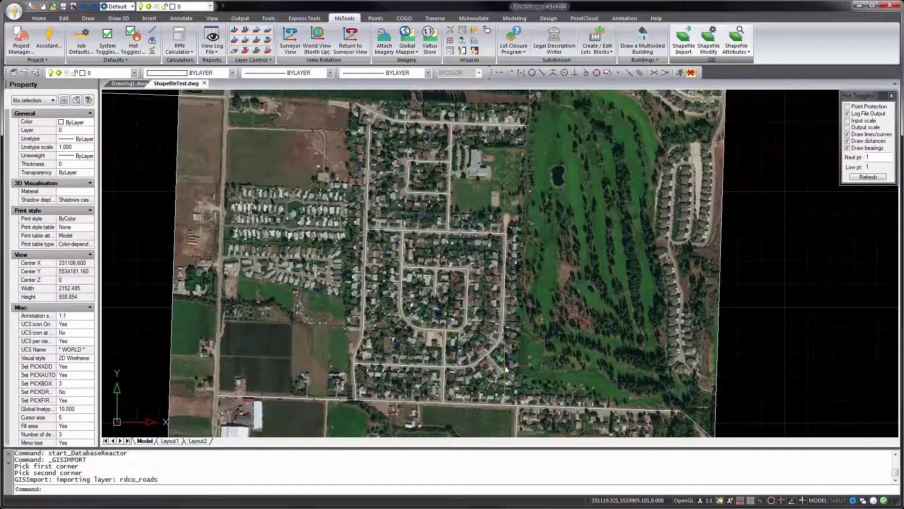
{"action": "left_click", "coordinate": [685, 40]}
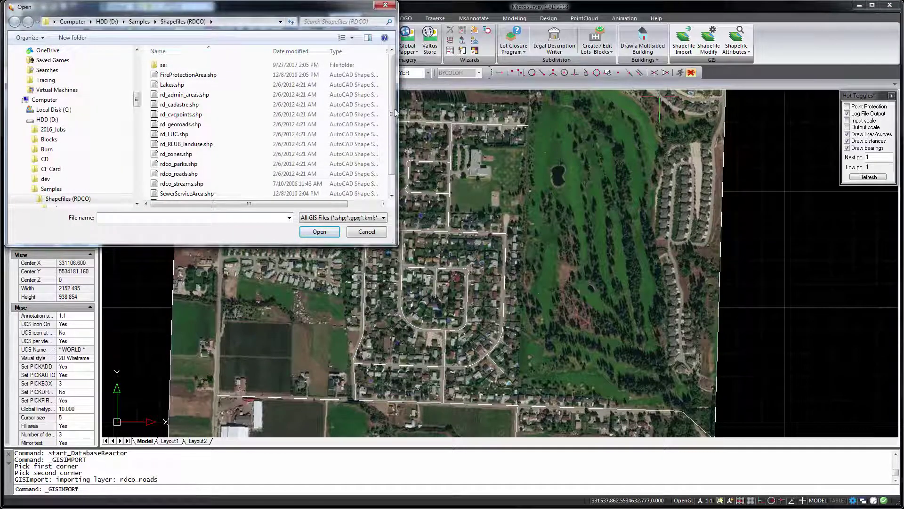
- Import rd_cadastre parcels as unfilled outlines, clipped to a window over the neighbourhood
{"action": "double_click", "coordinate": [188, 105]}
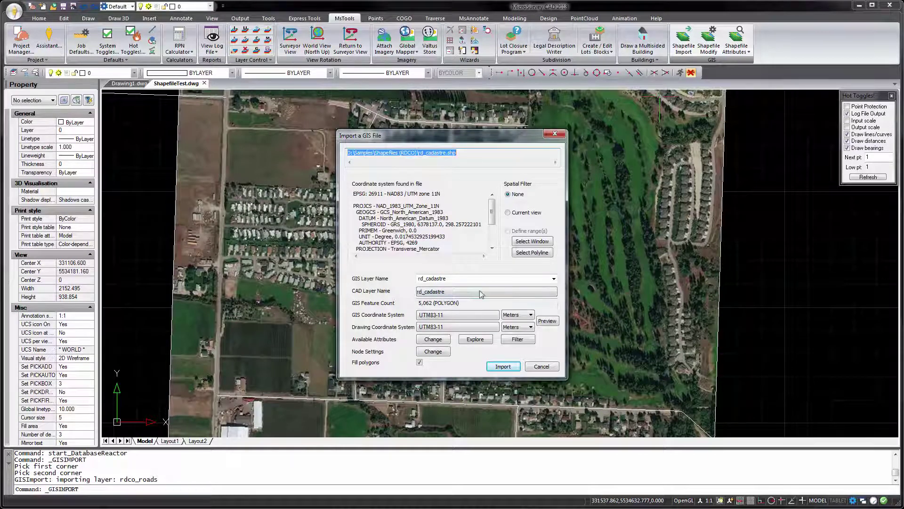
{"action": "left_click", "coordinate": [531, 241]}
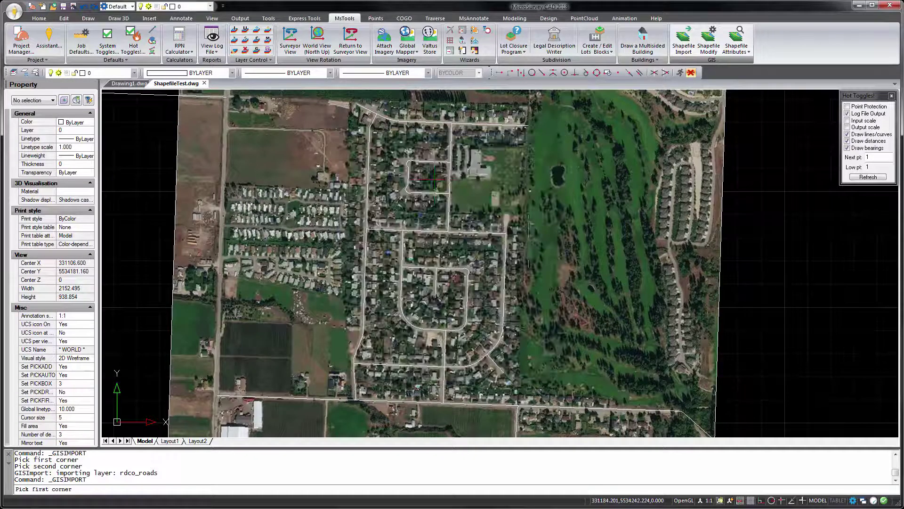
{"action": "left_click", "coordinate": [350, 98]}
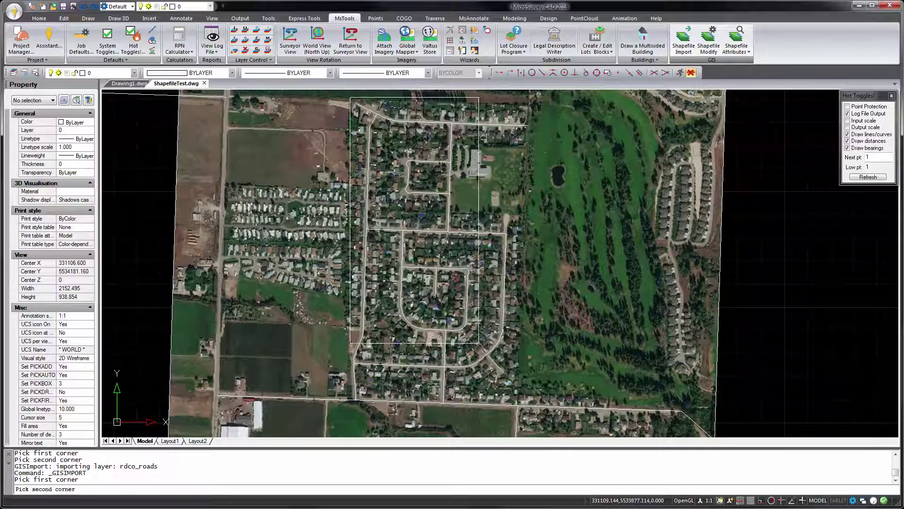
{"action": "left_click", "coordinate": [537, 409]}
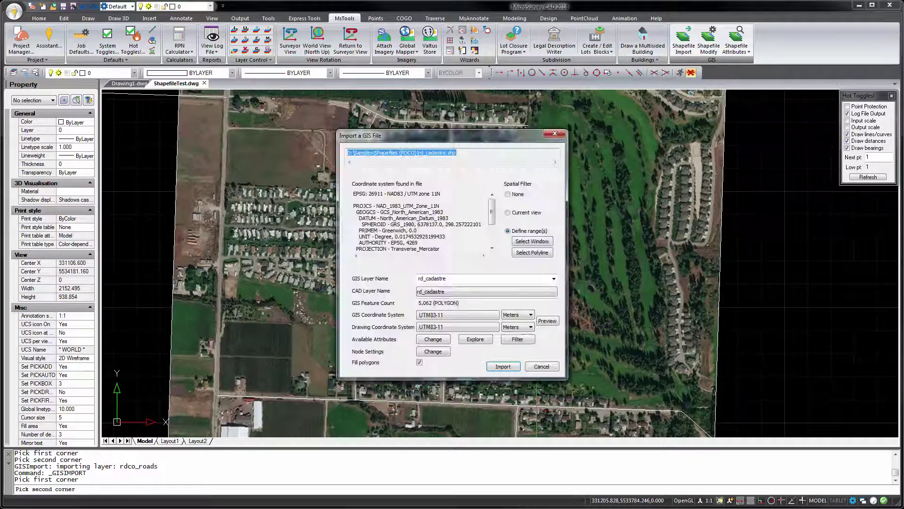
{"action": "left_click", "coordinate": [419, 363]}
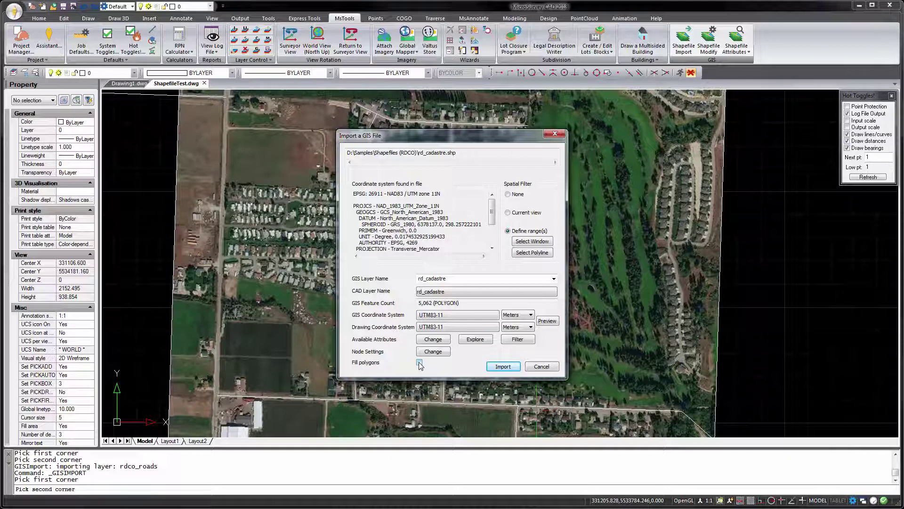
{"action": "left_click", "coordinate": [503, 367]}
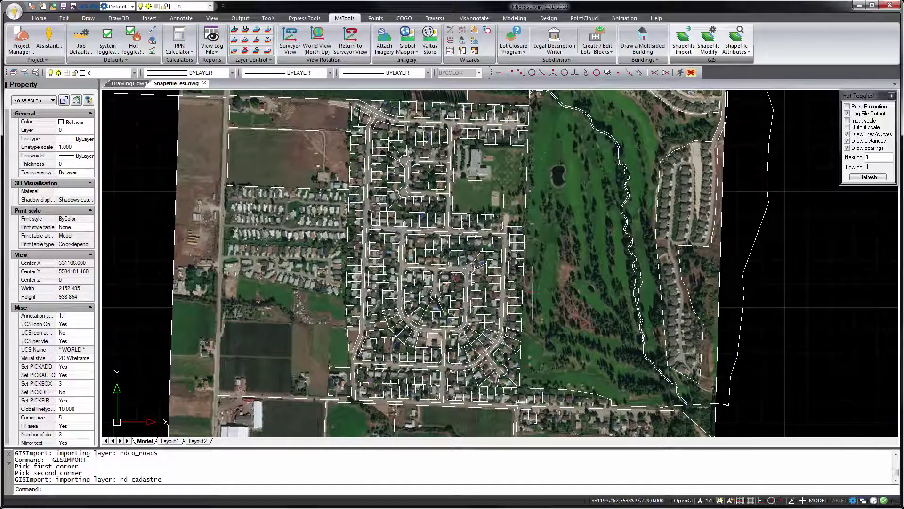
{"action": "left_click", "coordinate": [684, 43]}
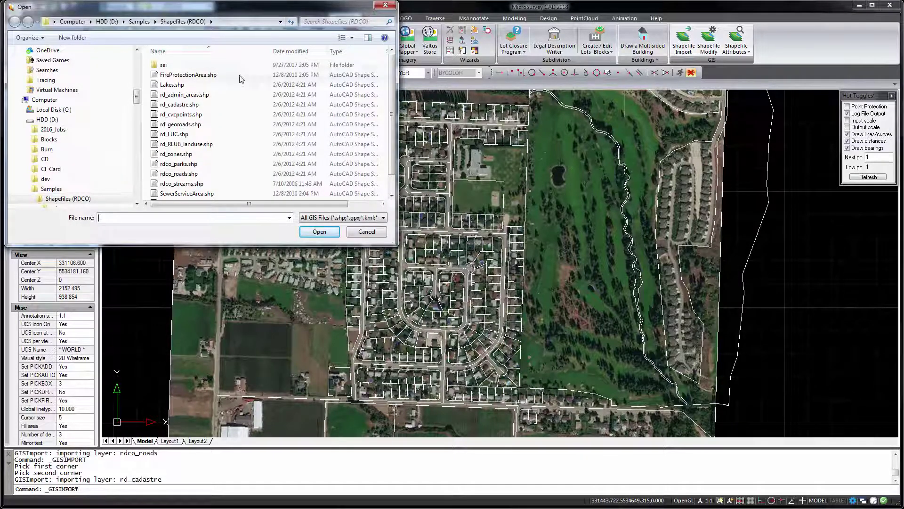
- Import rdco_parks within a picked window, adding a filled green park polygon
{"action": "double_click", "coordinate": [172, 165]}
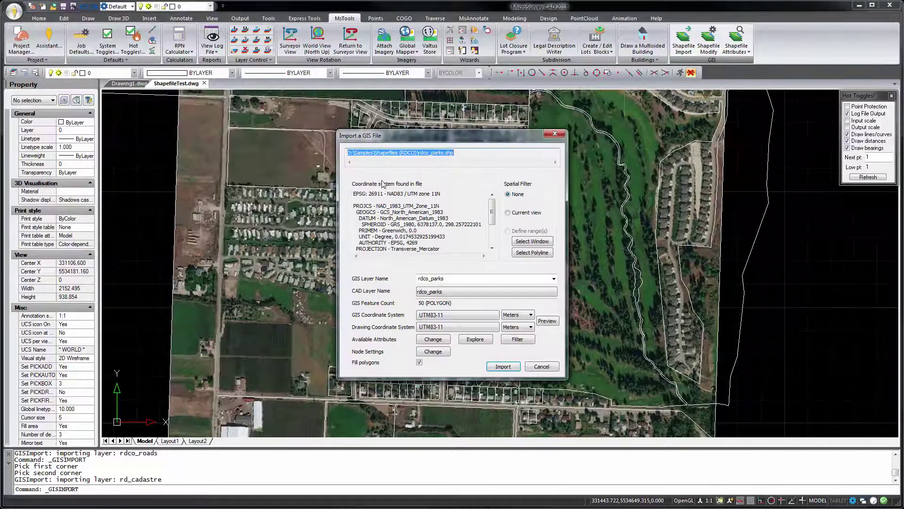
{"action": "key", "text": "Return"}
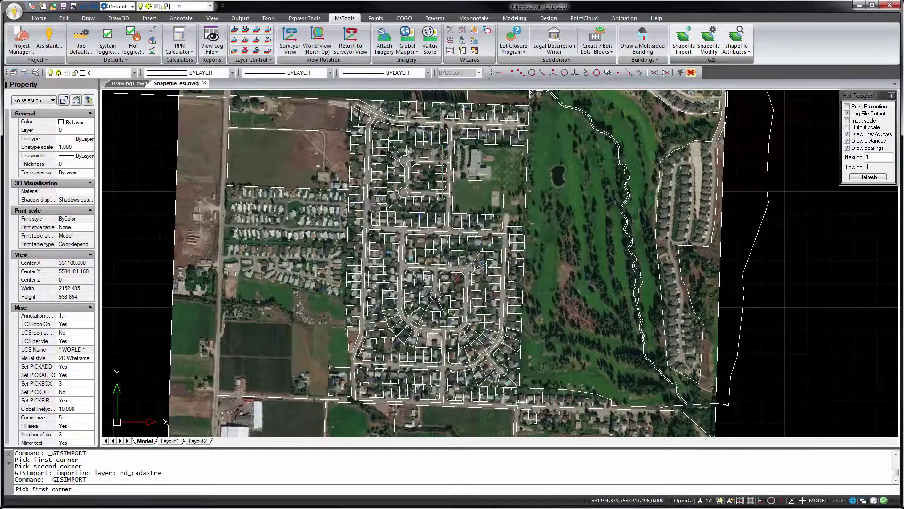
{"action": "left_click", "coordinate": [337, 93]}
{"action": "left_click", "coordinate": [544, 426]}
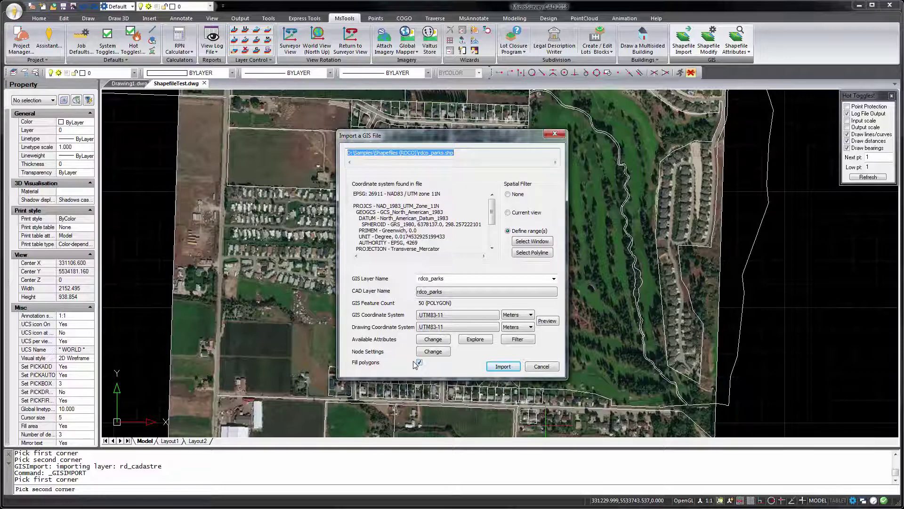
{"action": "left_click", "coordinate": [502, 371]}
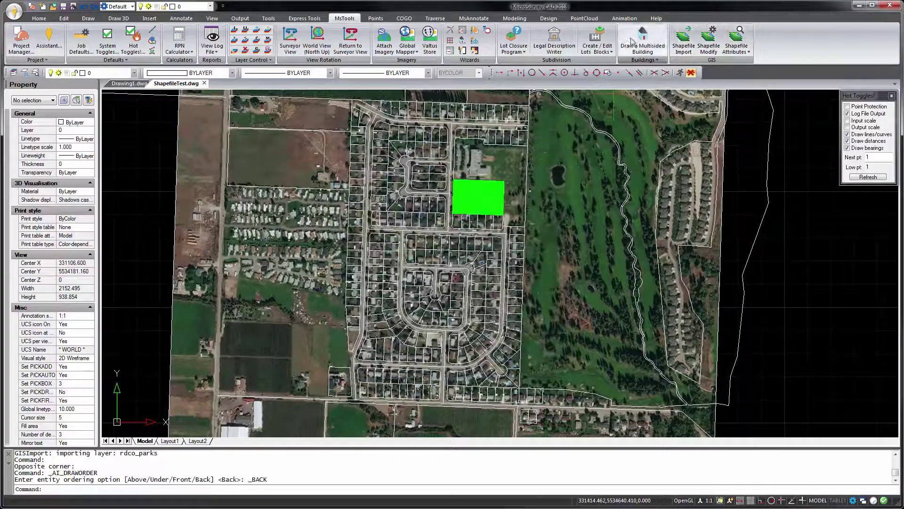
- Start importing rd_cvcpoints.shp and clip it to a window picked over the aerial image
{"action": "left_click", "coordinate": [681, 39]}
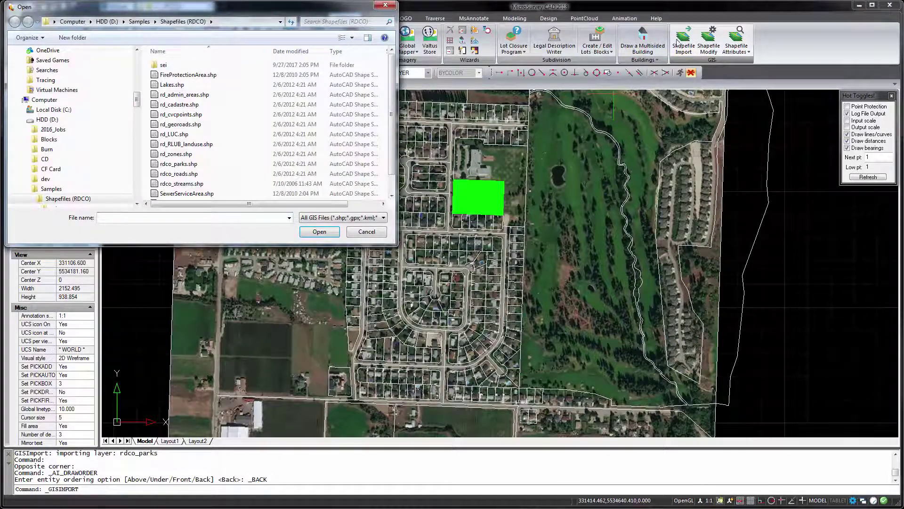
{"action": "double_click", "coordinate": [179, 114]}
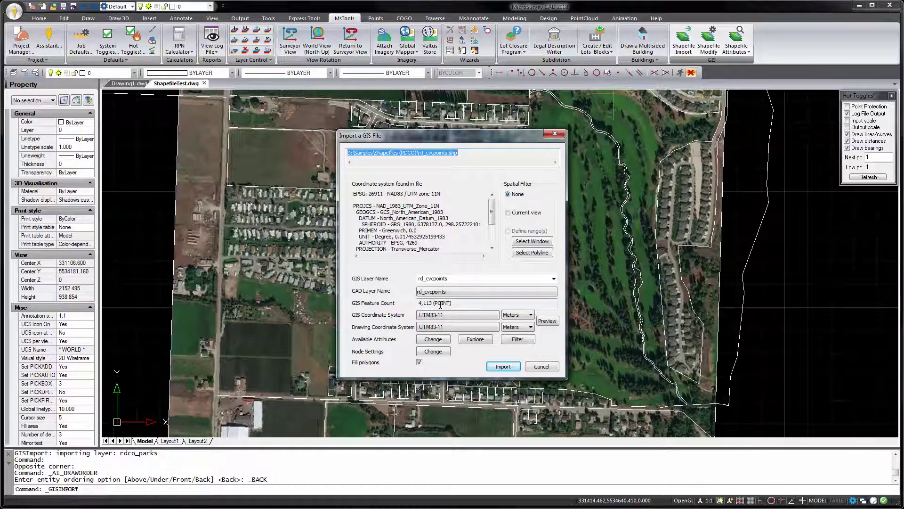
{"action": "left_click", "coordinate": [532, 241]}
{"action": "left_click", "coordinate": [347, 96]}
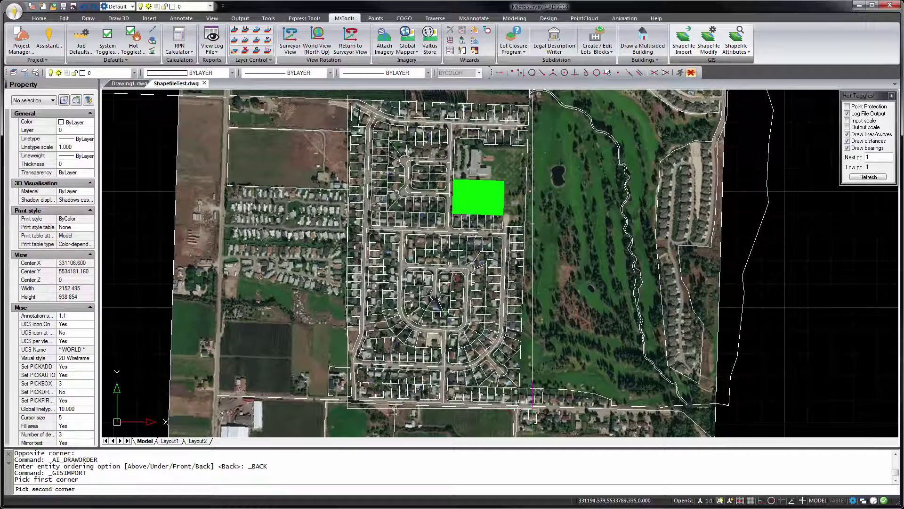
{"action": "left_click", "coordinate": [534, 403]}
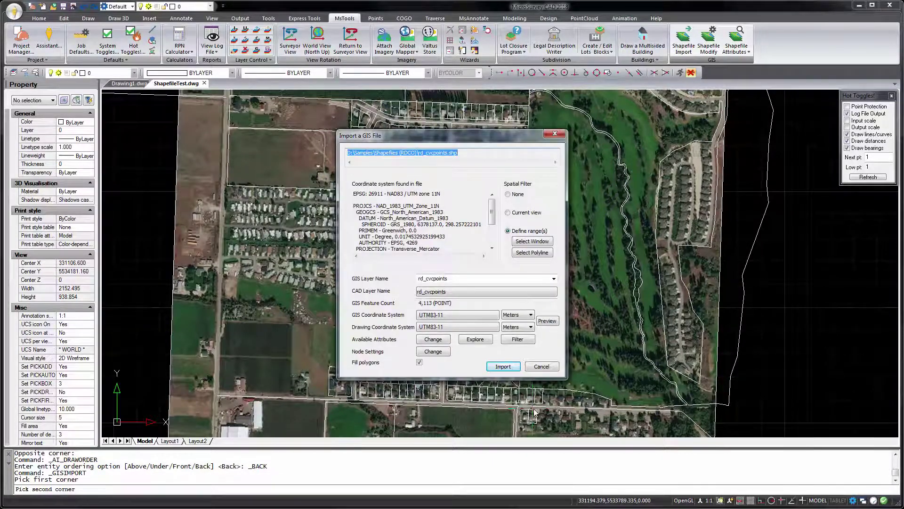
- Add rd_cvcpoints to the survey database with FeatureId as point ID and NAME as description
{"action": "left_click", "coordinate": [431, 352]}
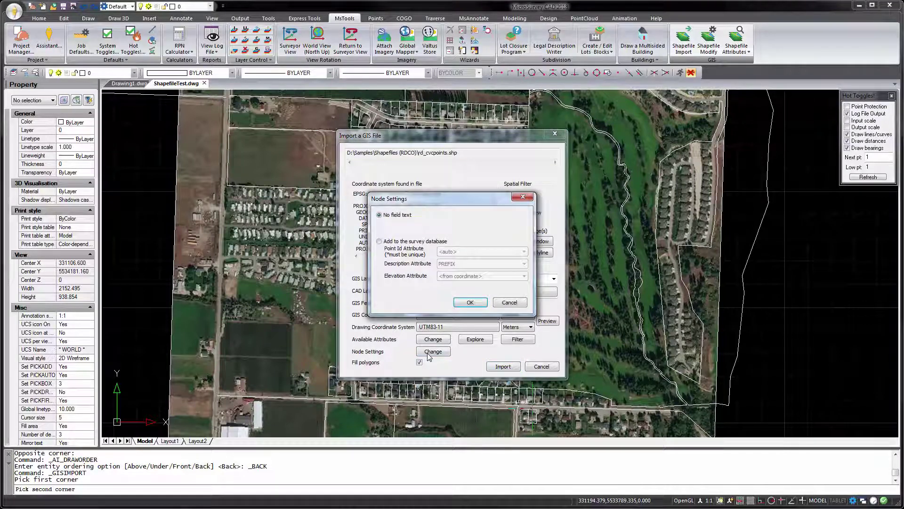
{"action": "left_click", "coordinate": [408, 243]}
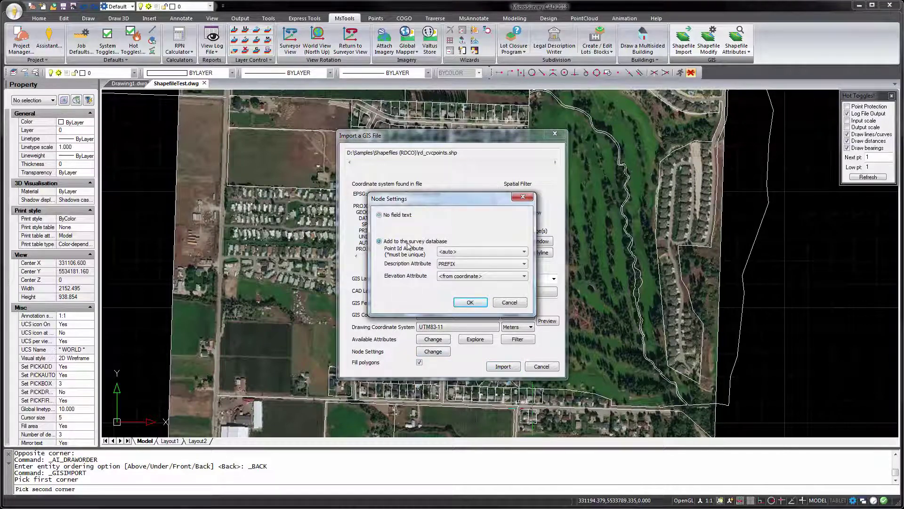
{"action": "left_click", "coordinate": [459, 254]}
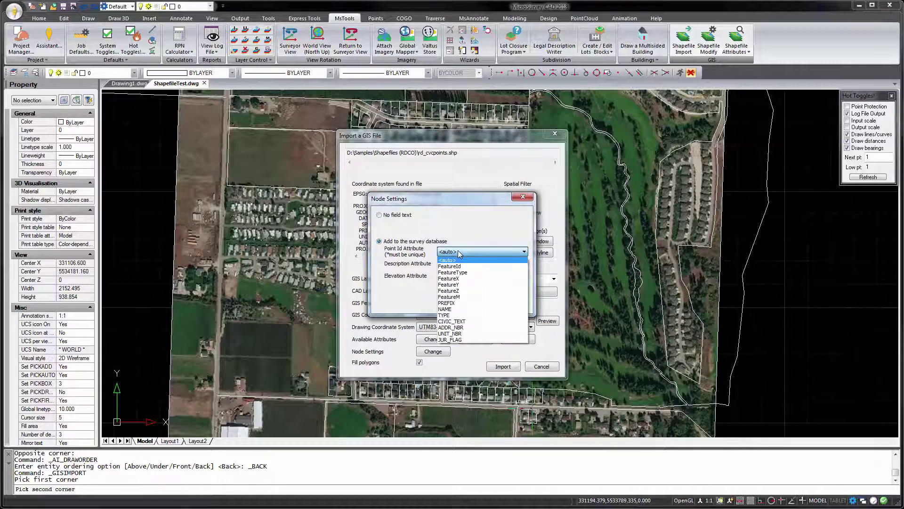
{"action": "left_click", "coordinate": [457, 266]}
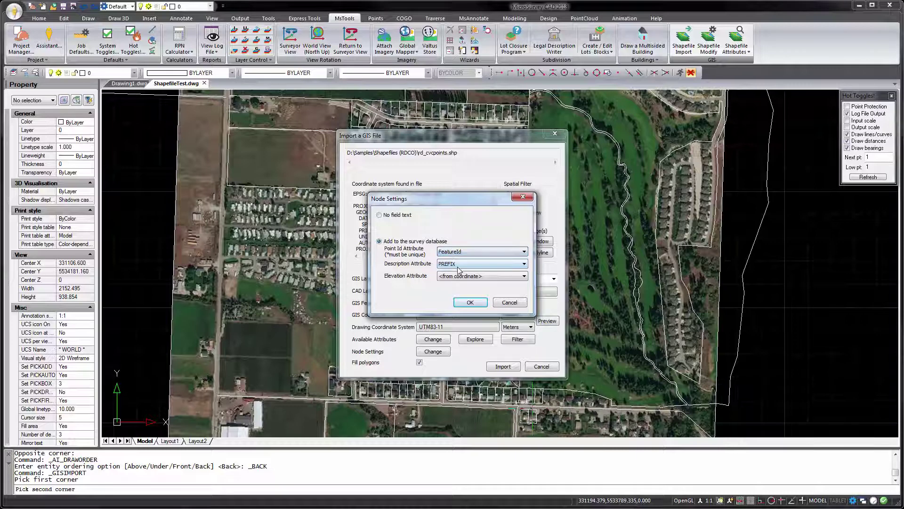
{"action": "left_click", "coordinate": [461, 266]}
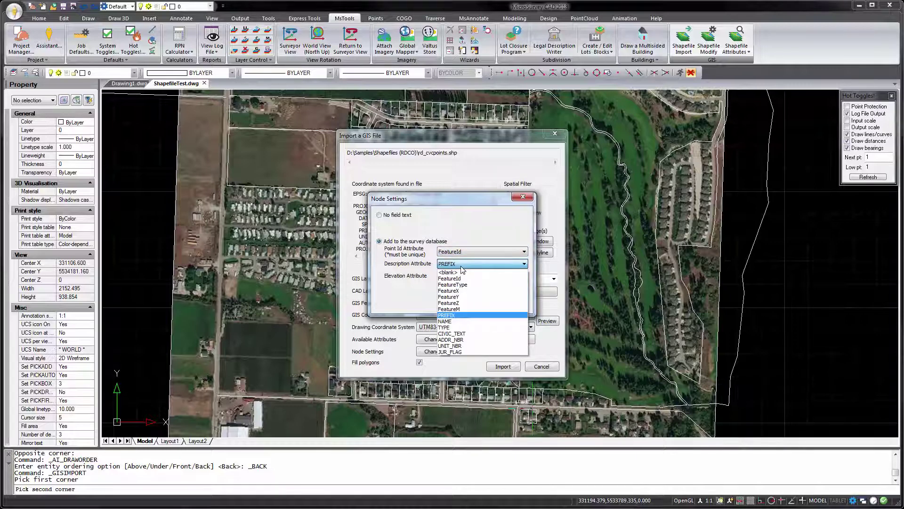
{"action": "left_click", "coordinate": [450, 322]}
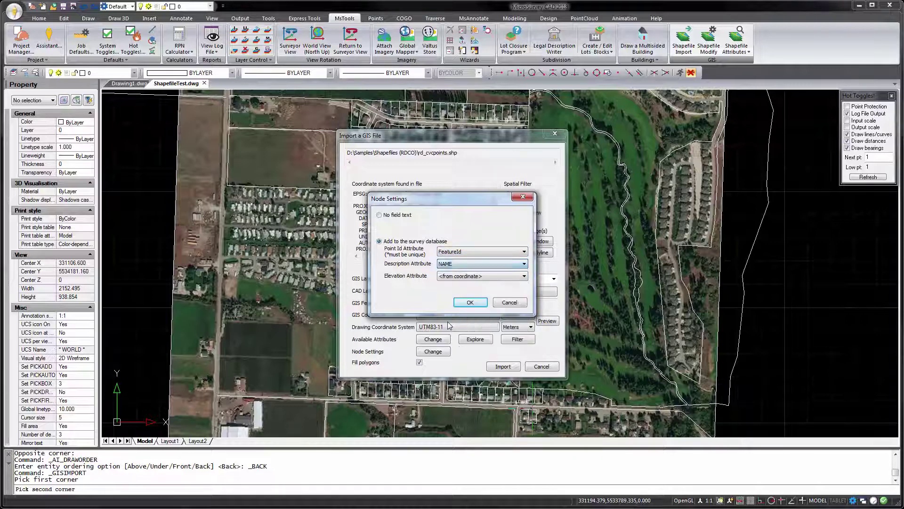
{"action": "left_click", "coordinate": [469, 302]}
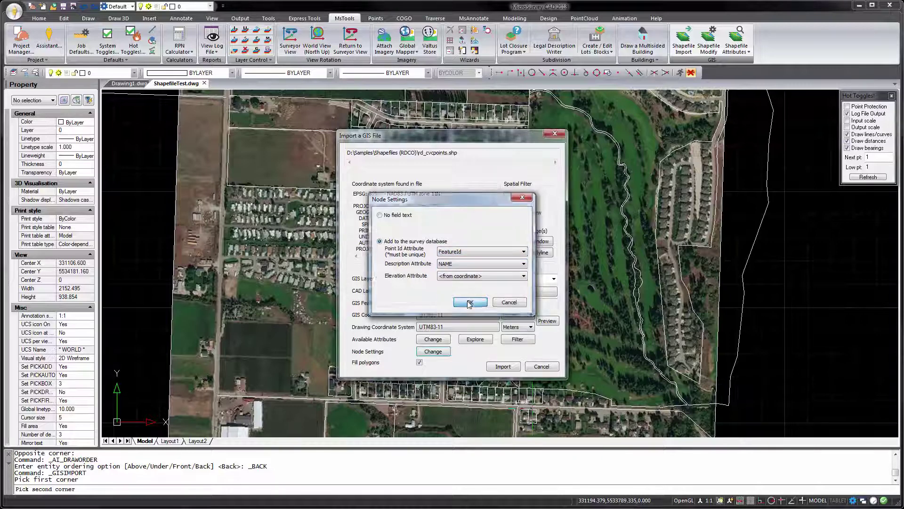
- Import the rd_cvcpoints address points as cyan markers and show the Points ribbon tab
{"action": "left_click", "coordinate": [503, 366]}
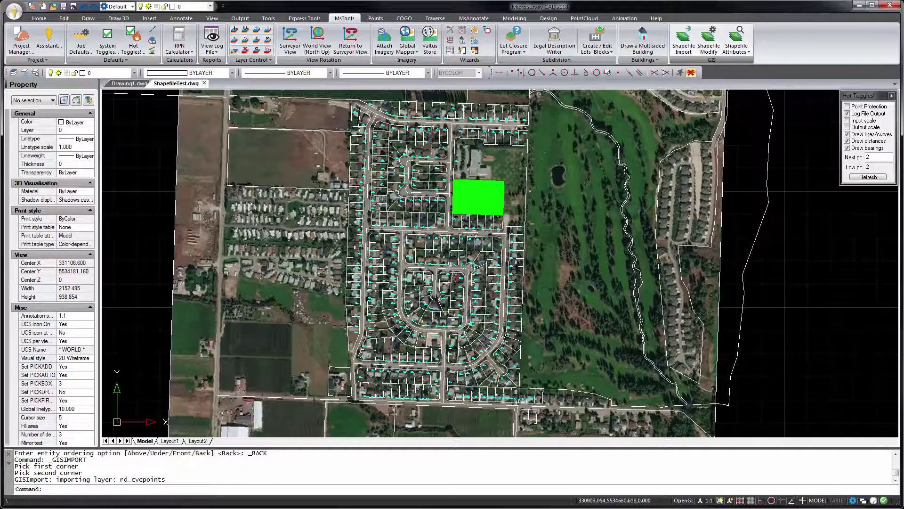
{"action": "left_click", "coordinate": [376, 20]}
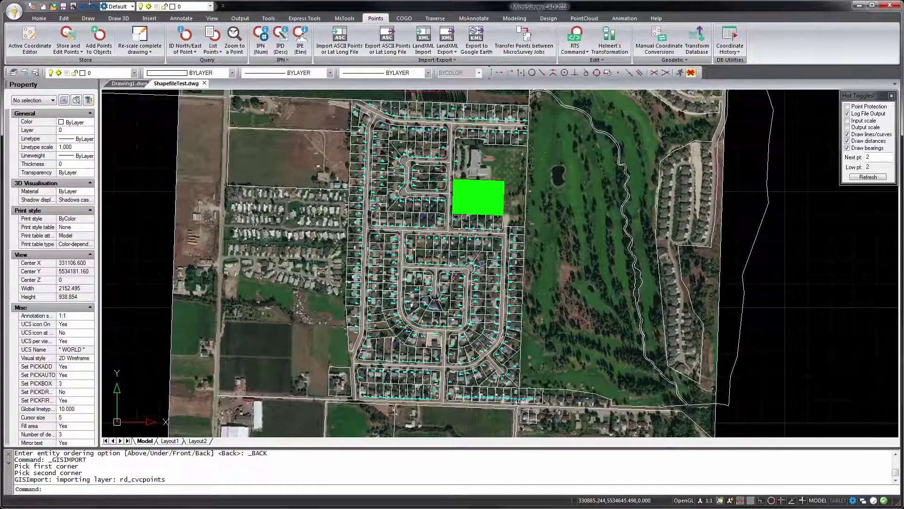
{"action": "left_click", "coordinate": [25, 44]}
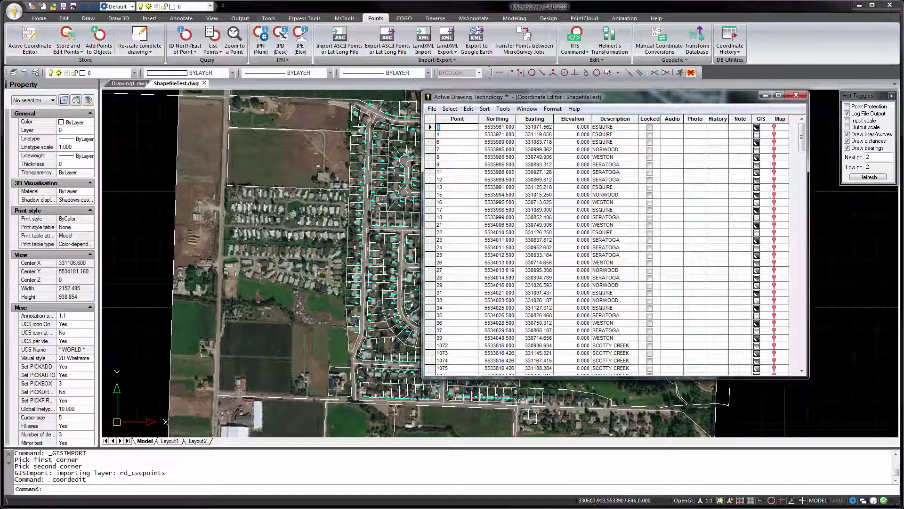
{"action": "double_click", "coordinate": [340, 367]}
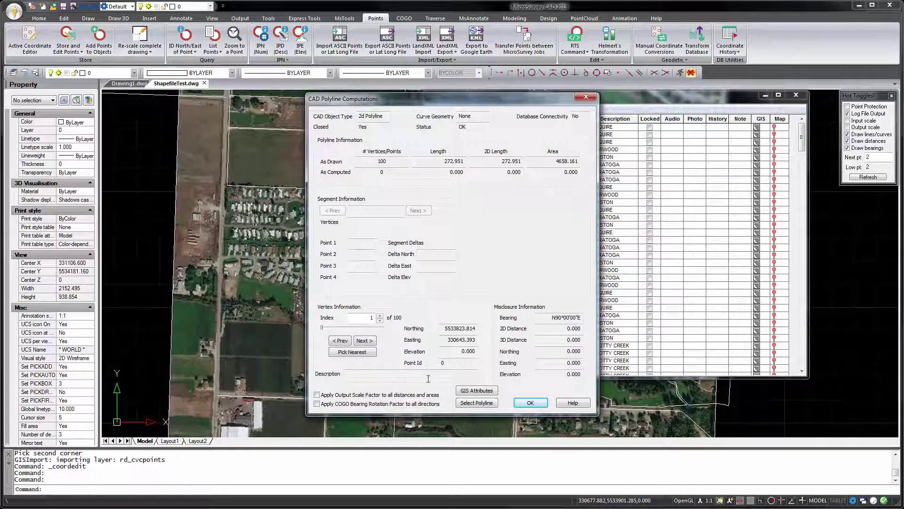
{"action": "left_click", "coordinate": [477, 391]}
{"action": "mouse_move", "coordinate": [538, 210]}
{"action": "left_mouse_down"}
{"action": "mouse_move", "coordinate": [538, 295]}
{"action": "mouse_move", "coordinate": [534, 208]}
{"action": "left_mouse_up"}
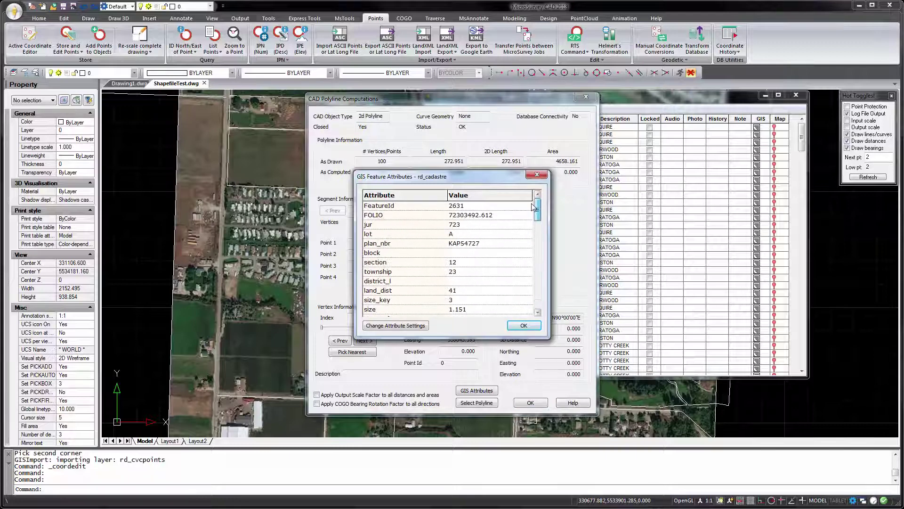
{"action": "left_click", "coordinate": [523, 325]}
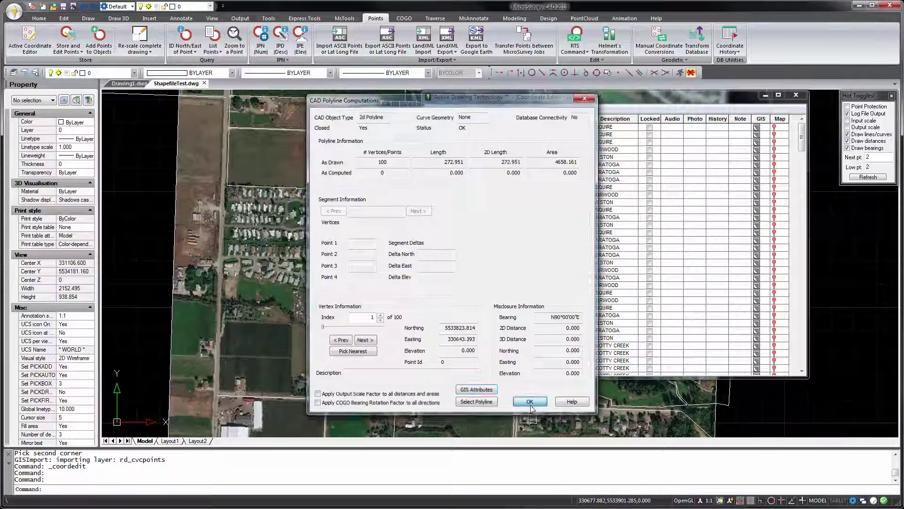
{"action": "left_click", "coordinate": [530, 402]}
{"action": "left_click", "coordinate": [757, 127]}
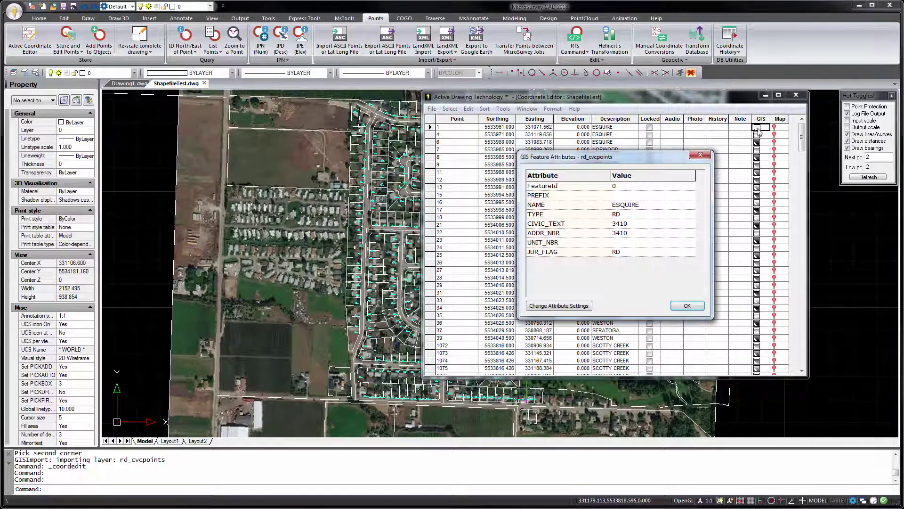
{"action": "left_click", "coordinate": [687, 306]}
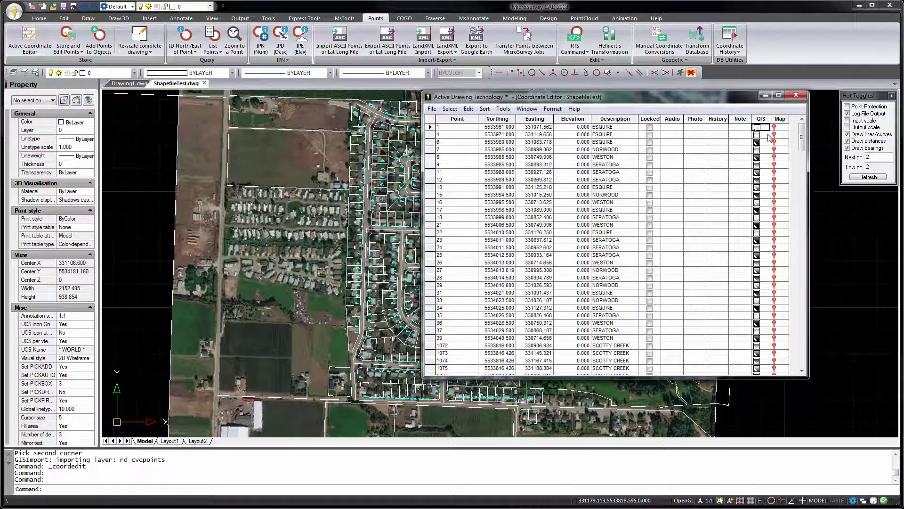
{"action": "left_click", "coordinate": [795, 97]}
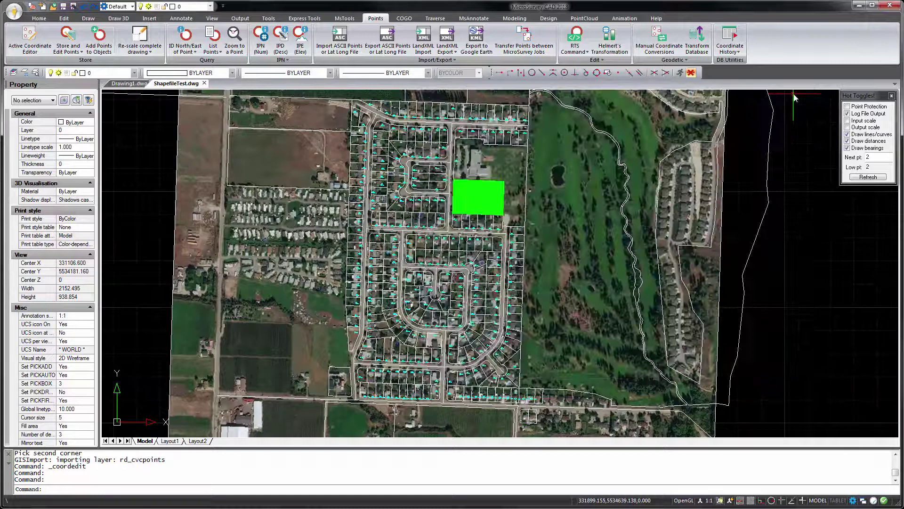
{"action": "left_click", "coordinate": [344, 17]}
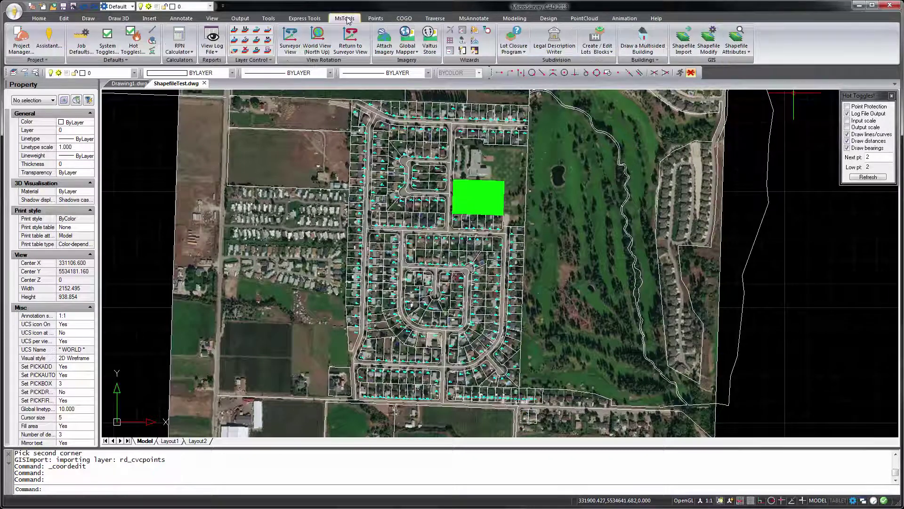
{"action": "left_click", "coordinate": [737, 37]}
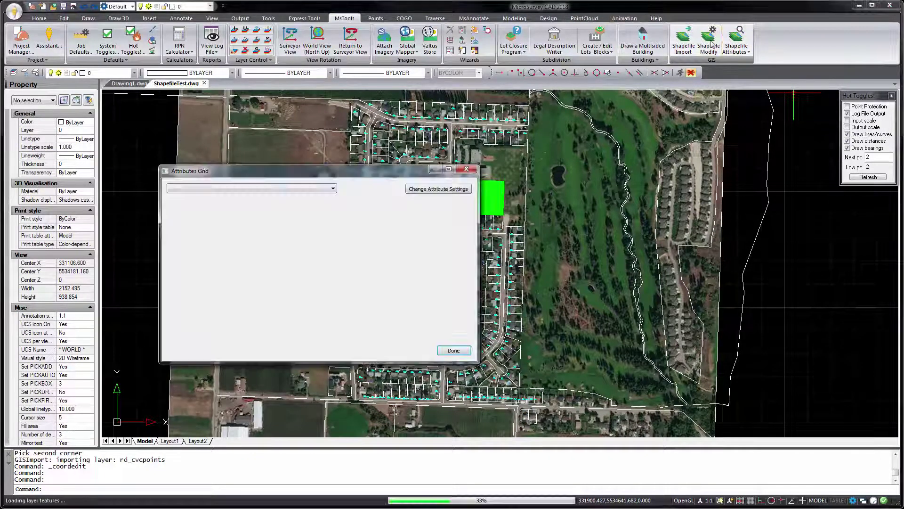
{"action": "left_click", "coordinate": [322, 190]}
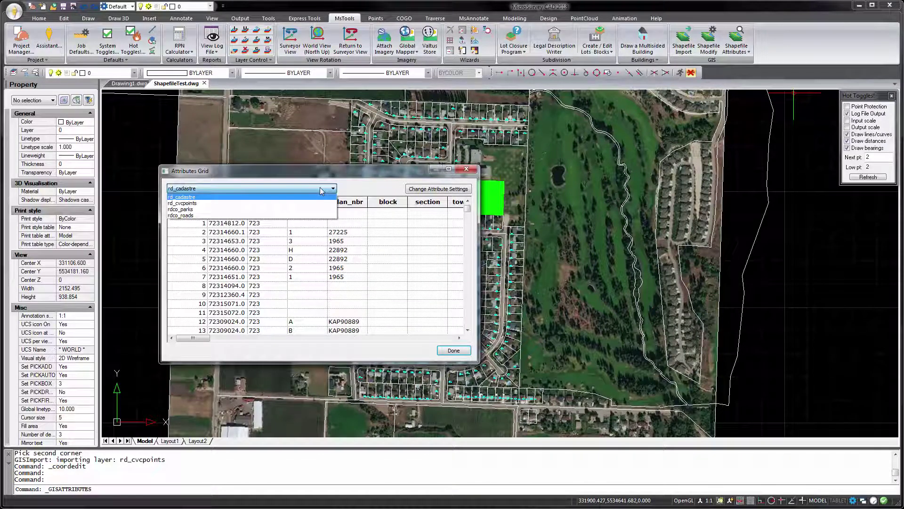
{"action": "left_click", "coordinate": [273, 209]}
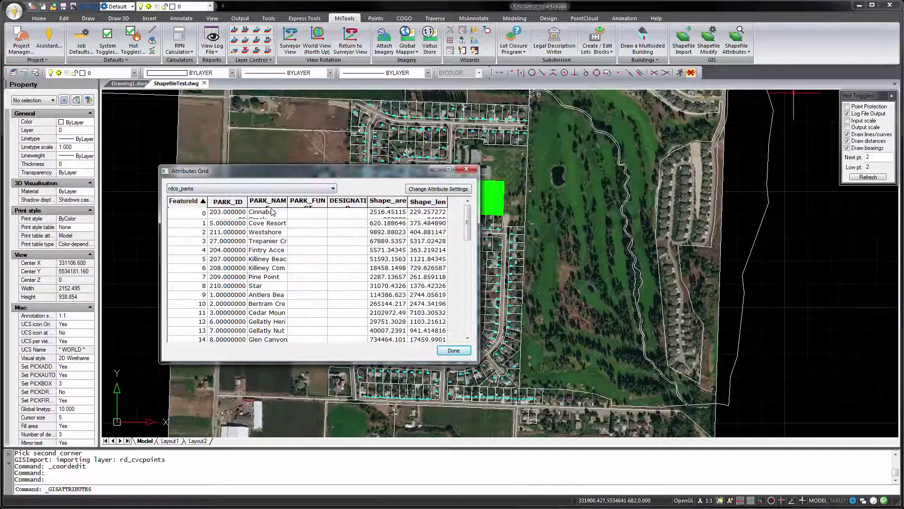
{"action": "left_click", "coordinate": [453, 351]}
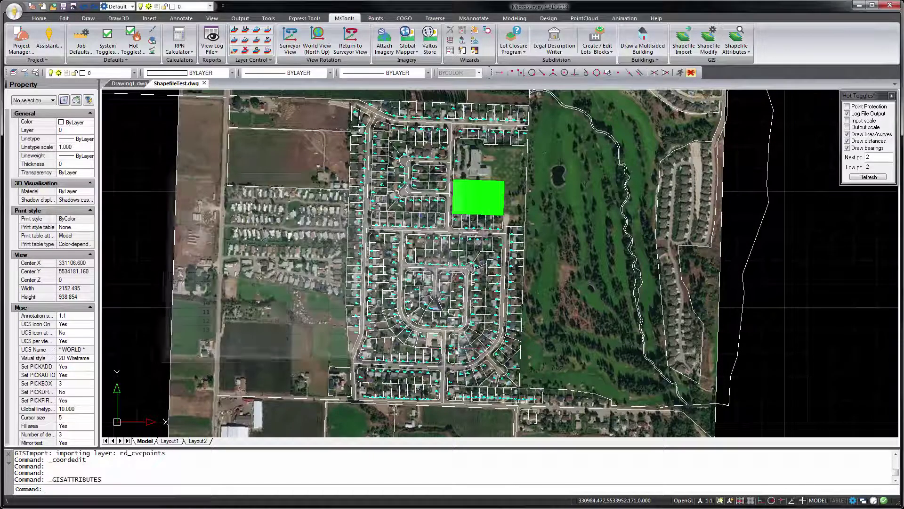
- List Shapefile Details for the green park polygon, showing Scotty Creek with its area and length
{"action": "left_click", "coordinate": [736, 49]}
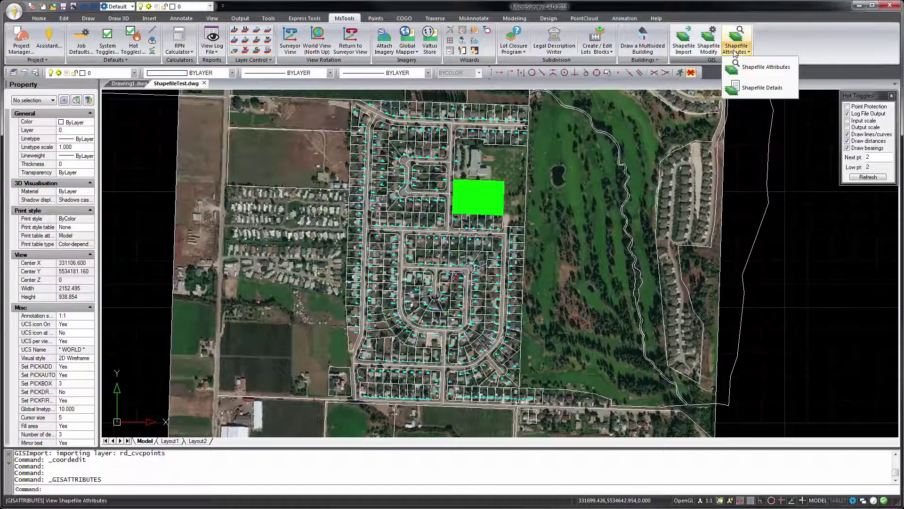
{"action": "left_click", "coordinate": [763, 95]}
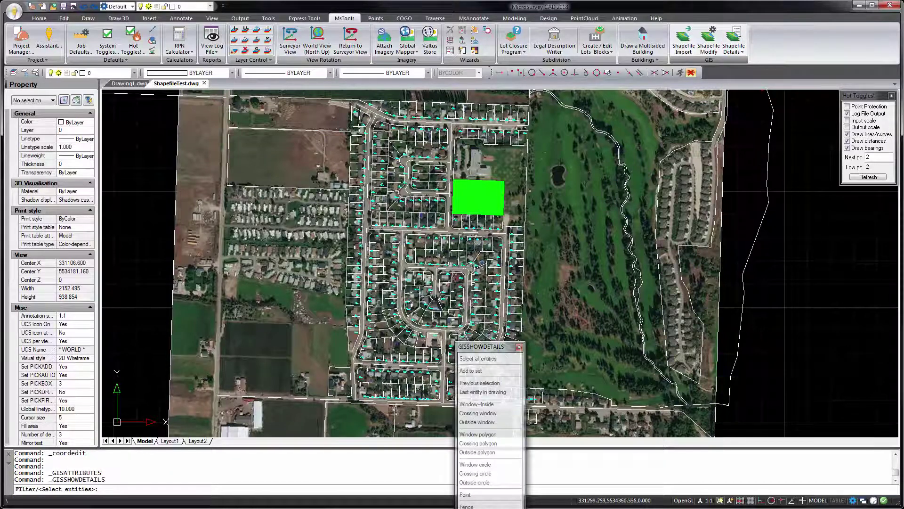
{"action": "left_click", "coordinate": [493, 198]}
{"action": "key", "text": "Return"}
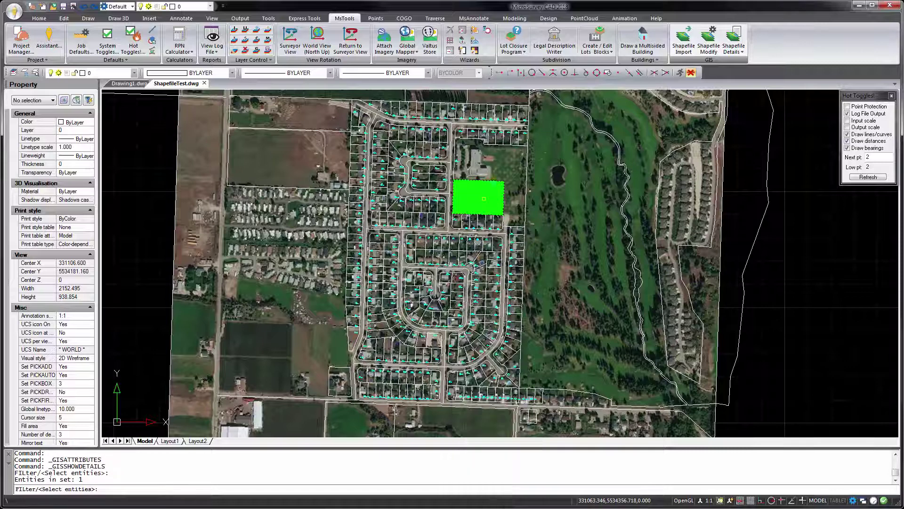